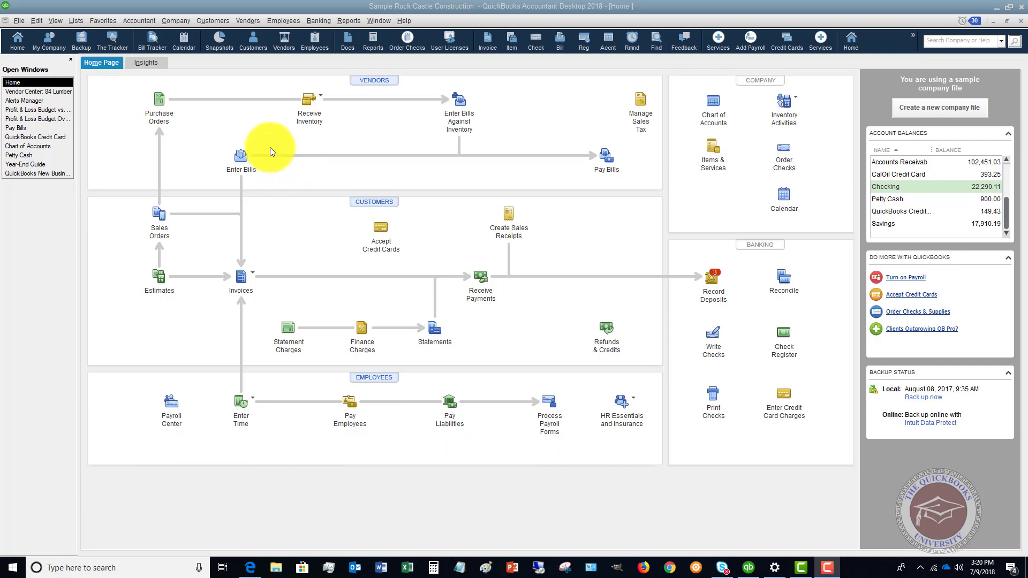
Open the Vendor Center and start a blank New Vendor record.
{"action": "left_click", "coordinate": [245, 21]}
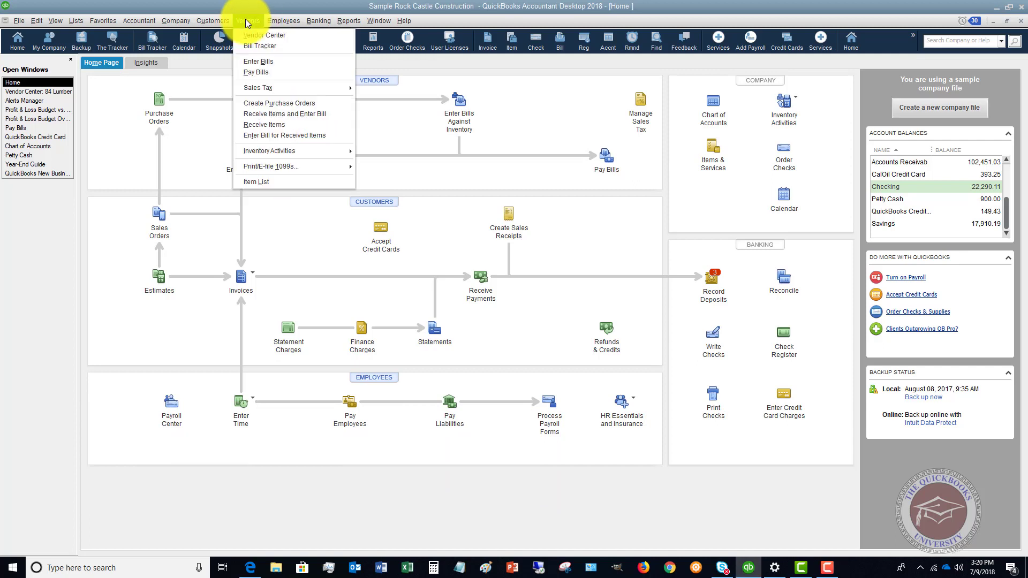
{"action": "left_click", "coordinate": [381, 114]}
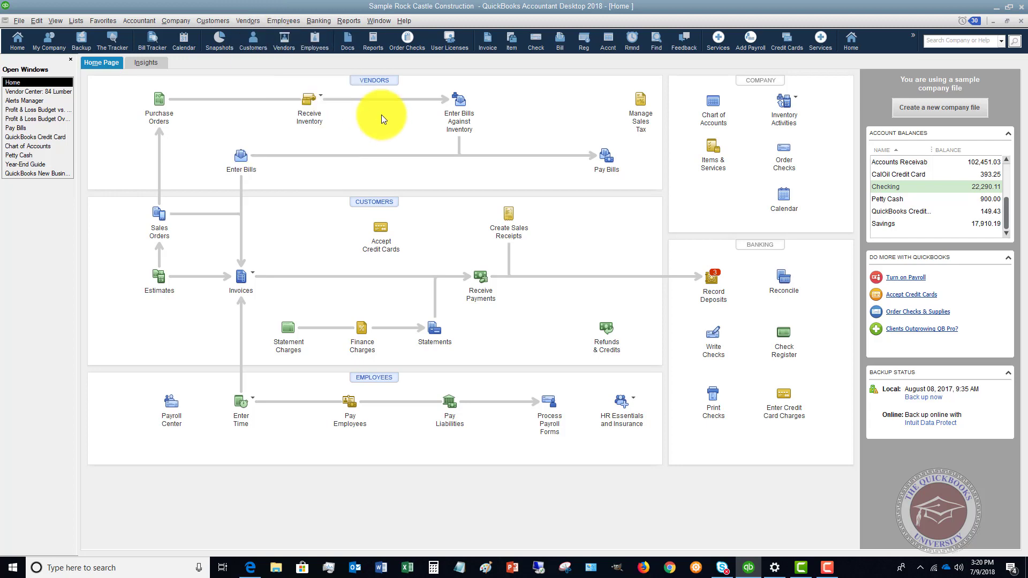
{"action": "left_click", "coordinate": [373, 86]}
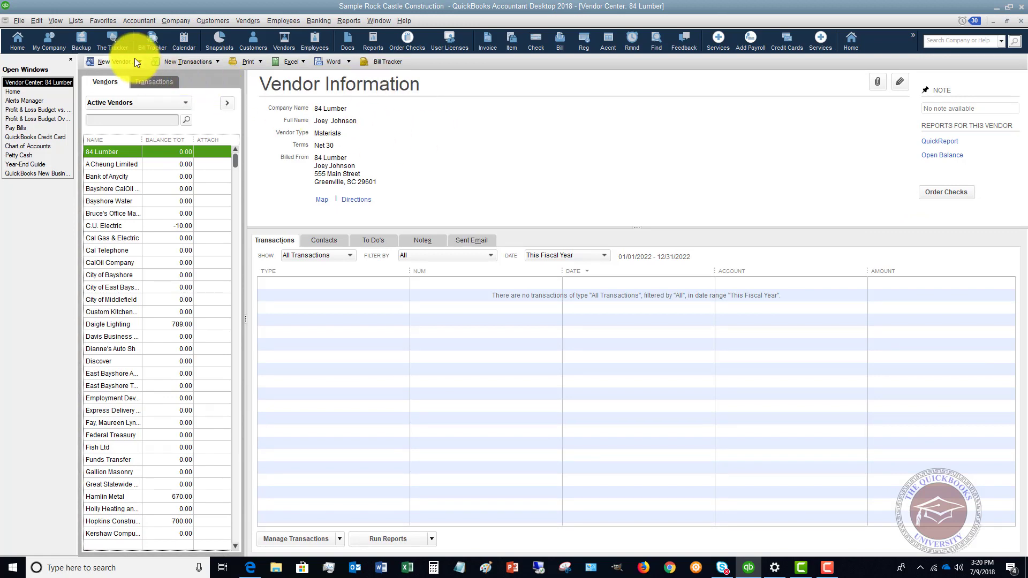
{"action": "left_click", "coordinate": [111, 63]}
{"action": "left_click", "coordinate": [113, 76]}
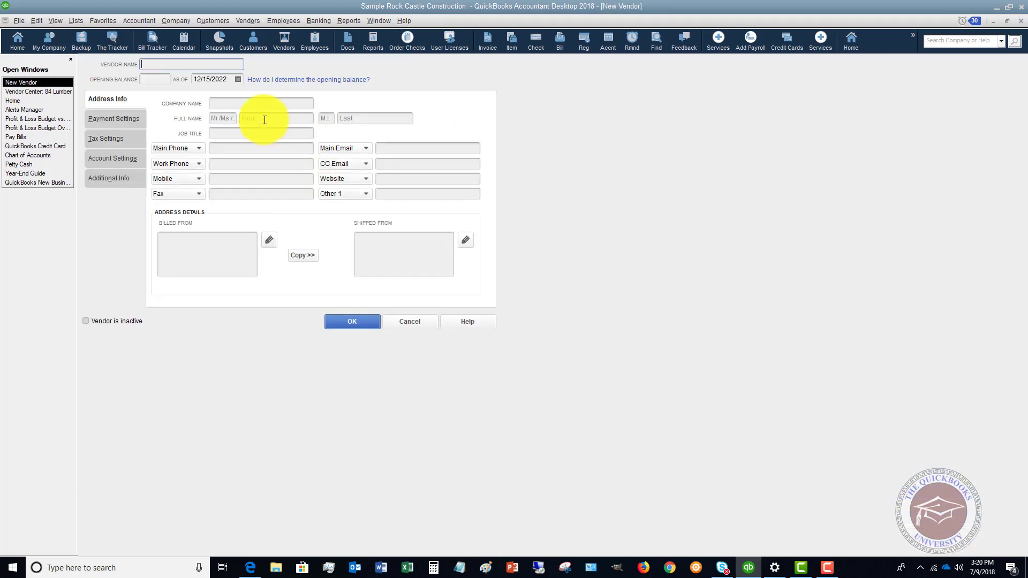
Enter ABC Company as both the vendor name and the company name.
{"action": "type", "text": "ABC Company"}
{"action": "key", "text": "Tab"}
{"action": "key", "text": "Tab"}
{"action": "key", "text": "Tab"}
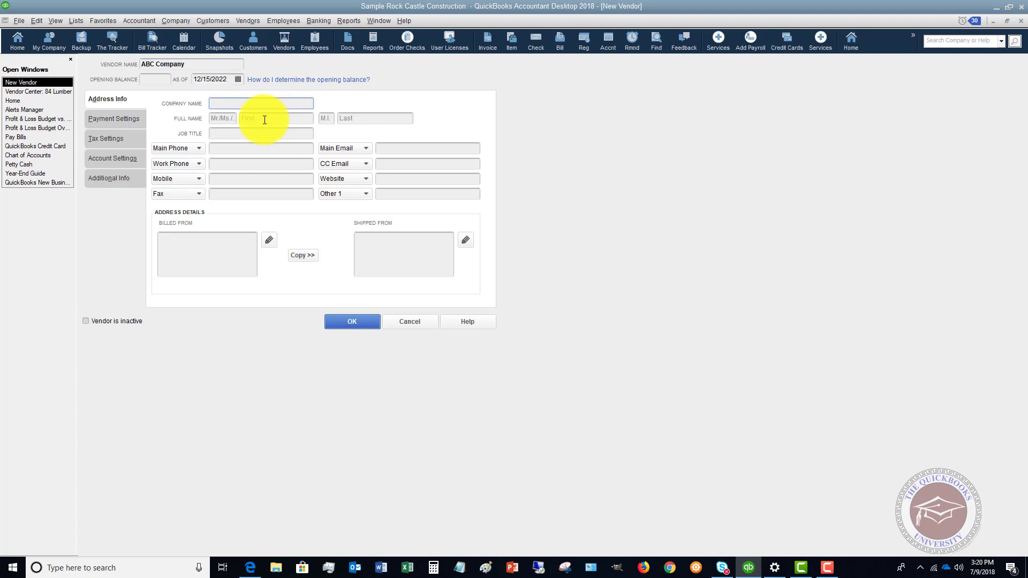
{"action": "type", "text": "ABC Compan"}
{"action": "key", "text": "Tab"}
{"action": "key", "text": "Tab"}
{"action": "key", "text": "Tab"}
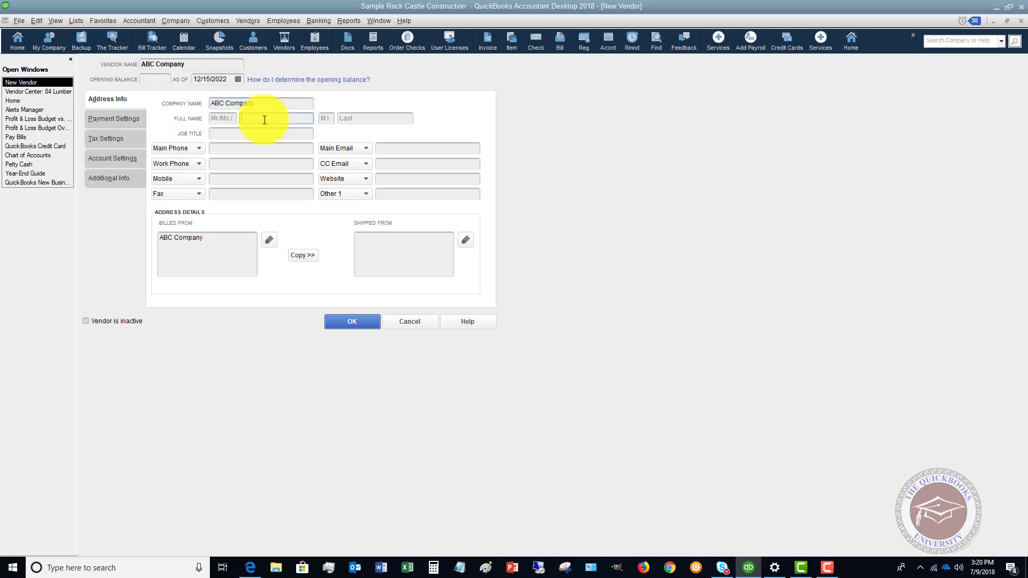
{"action": "key", "text": "Tab"}
{"action": "key", "text": "Tab"}
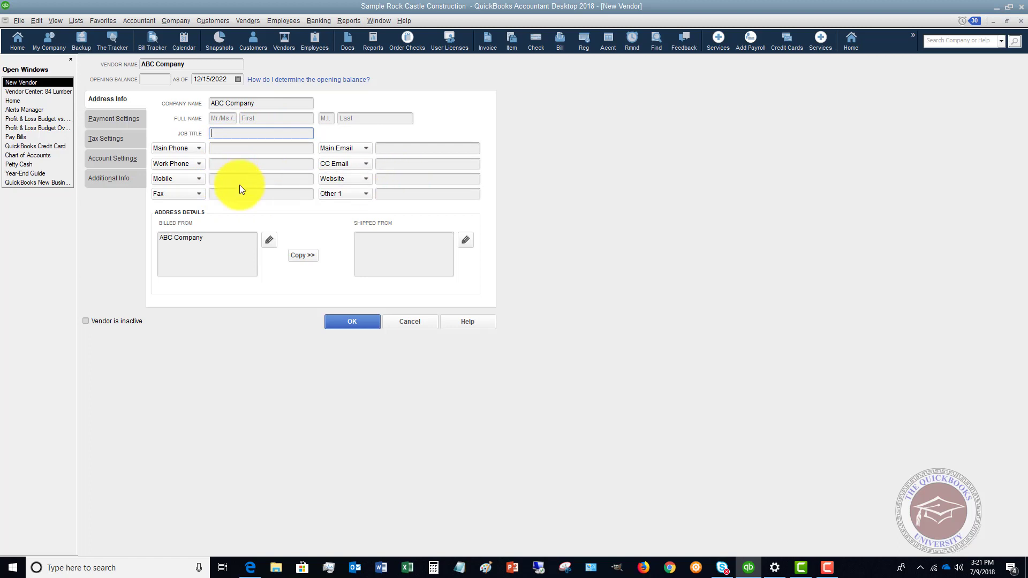
Fill in the Billed From address: 1234 Anywhere St, Atlanta, GA 30303.
{"action": "left_click", "coordinate": [221, 236]}
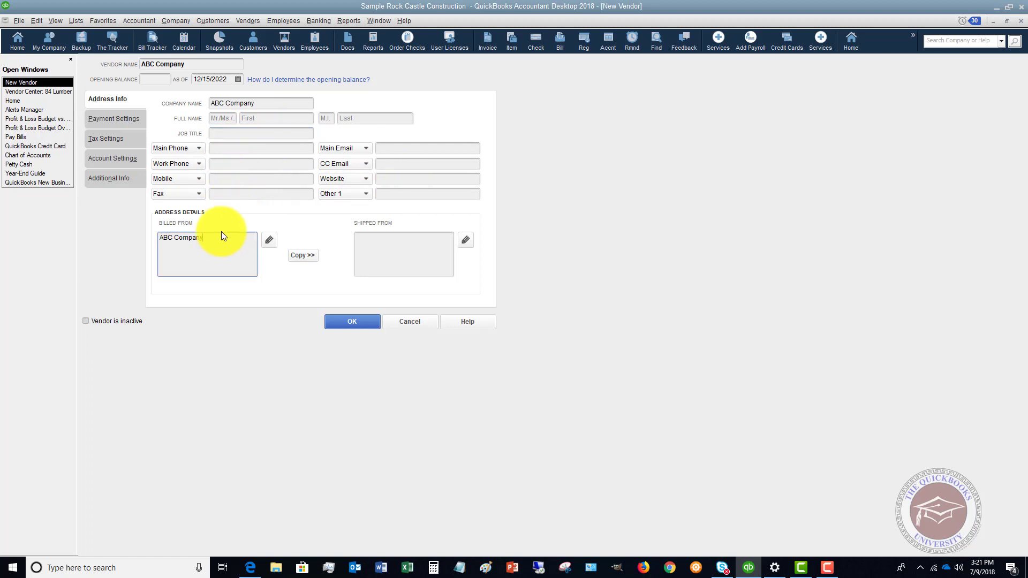
{"action": "key", "text": "Return"}
{"action": "type", "text": "1234 Anywhere St"}
{"action": "key", "text": "Return"}
{"action": "type", "text": "Atlanta, GA 30303"}
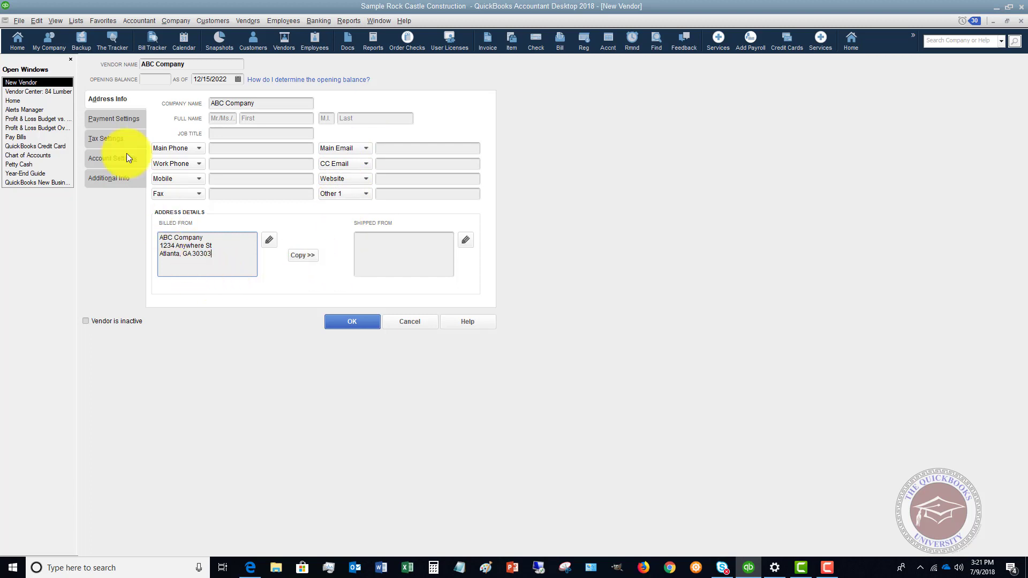
{"action": "left_click", "coordinate": [111, 117]}
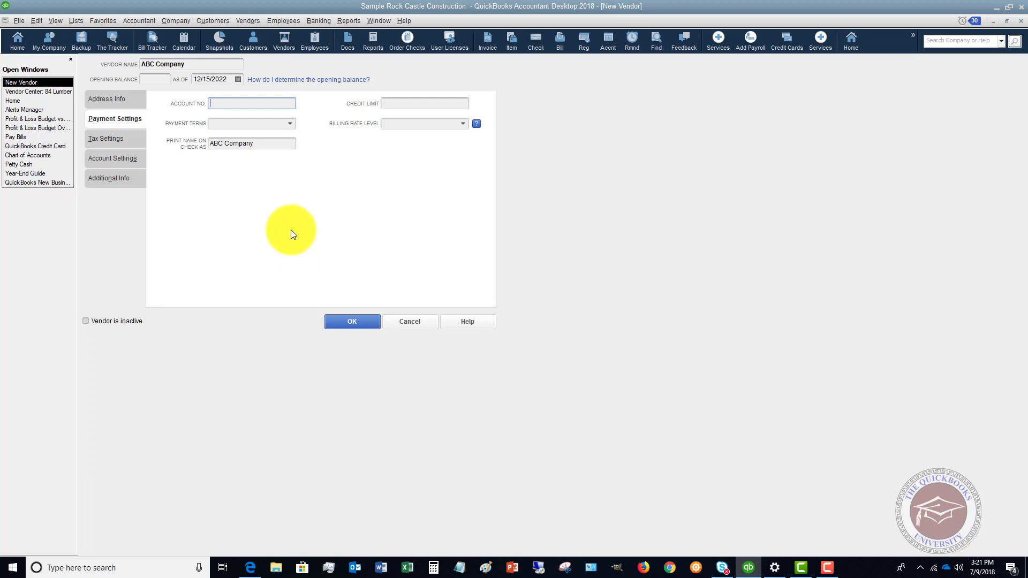
Set ABC Company's payment terms to Due on receipt, then view its Tax Settings.
{"action": "left_click", "coordinate": [291, 124]}
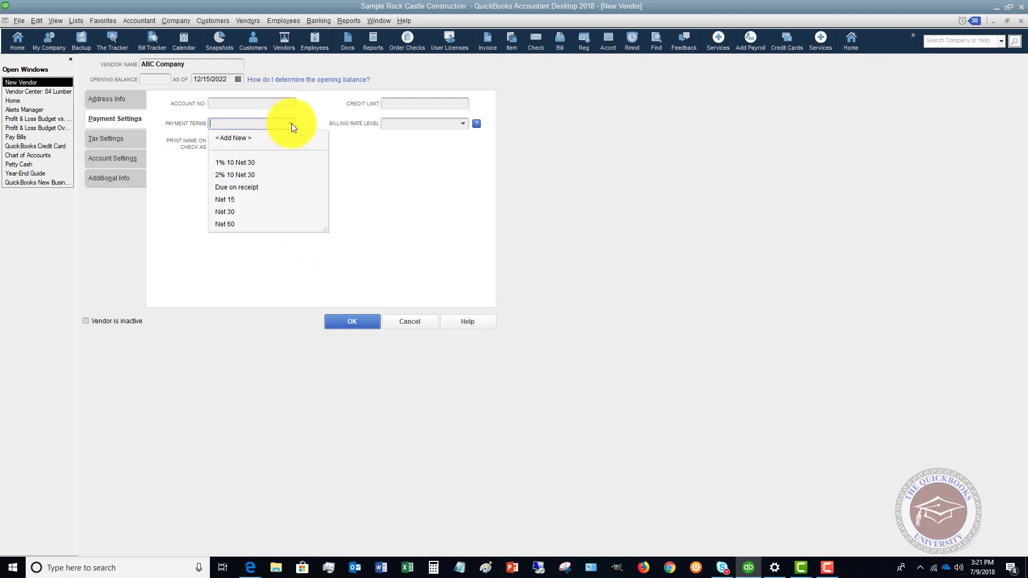
{"action": "left_click", "coordinate": [242, 187]}
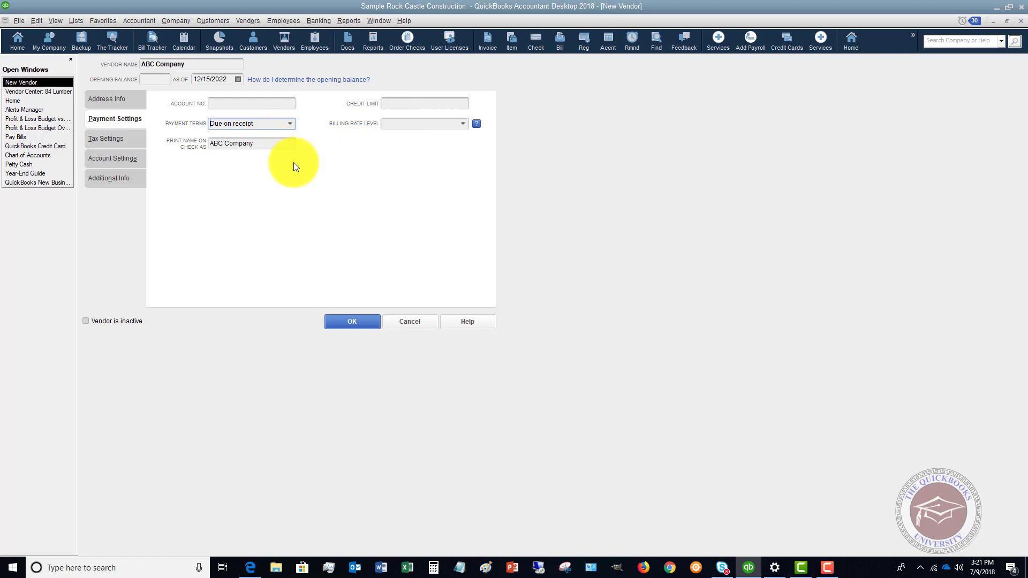
{"action": "left_click", "coordinate": [113, 138]}
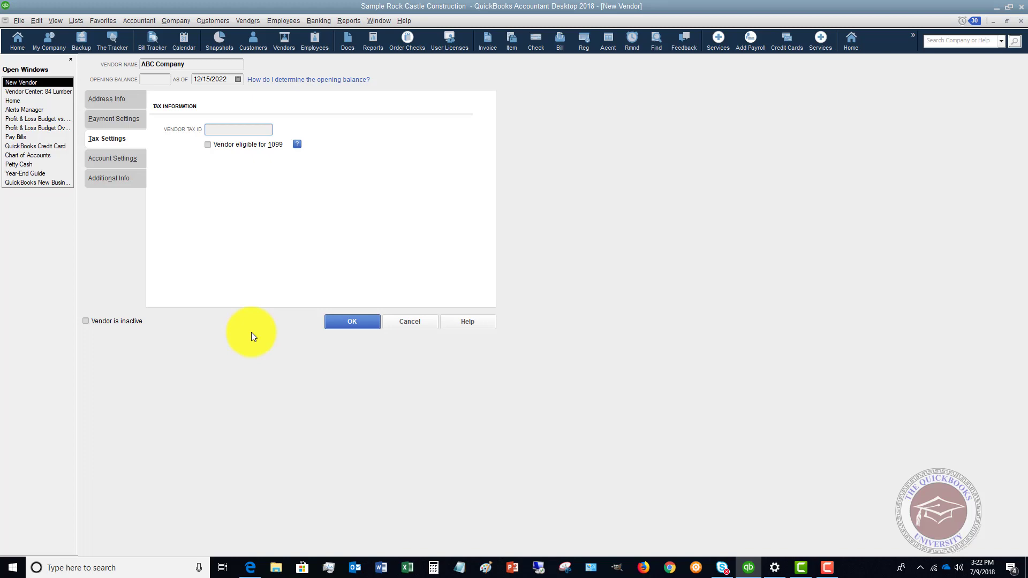
Check the W-9 form in Edge, then tick Vendor eligible for 1099.
{"action": "left_click", "coordinate": [250, 567]}
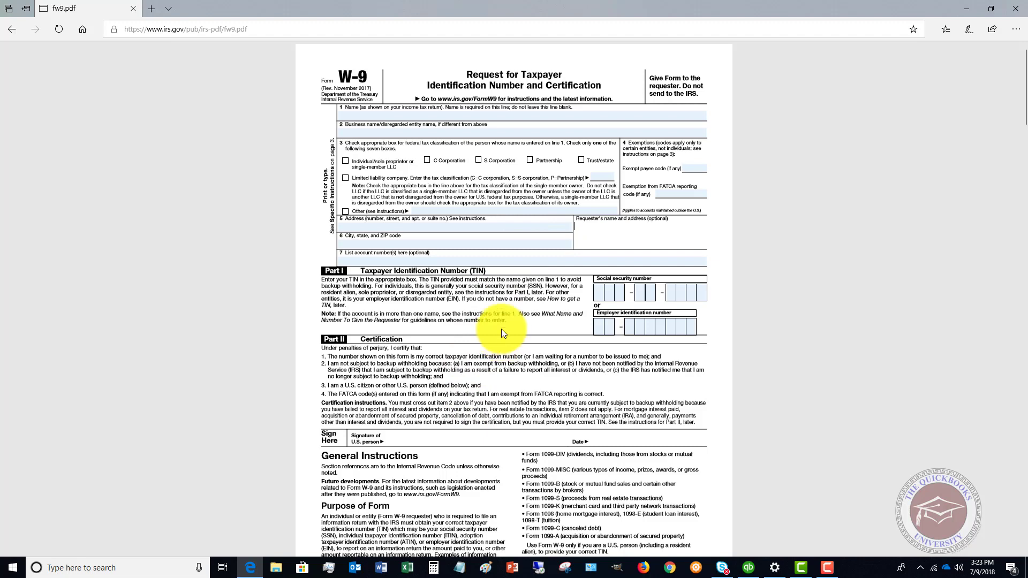
{"action": "left_click", "coordinate": [250, 568]}
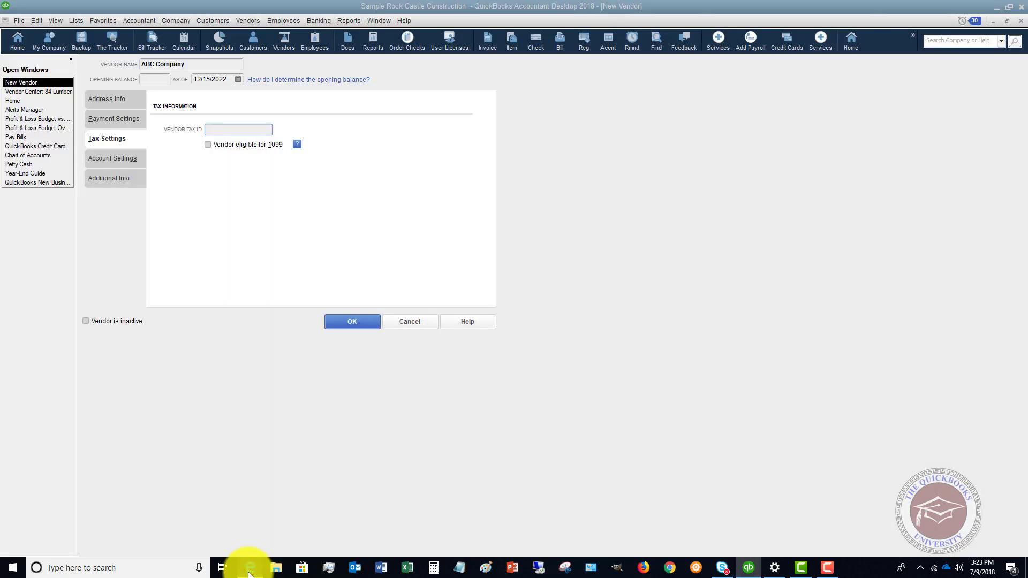
{"action": "left_click", "coordinate": [208, 145]}
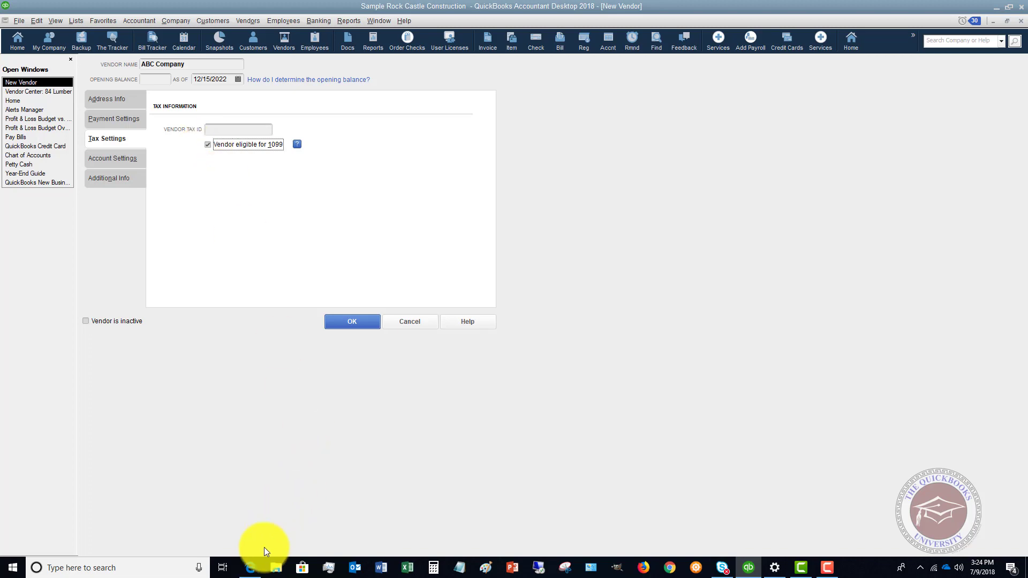
Bring up the IRS W-9 PDF in Microsoft Edge.
{"action": "left_click", "coordinate": [250, 567]}
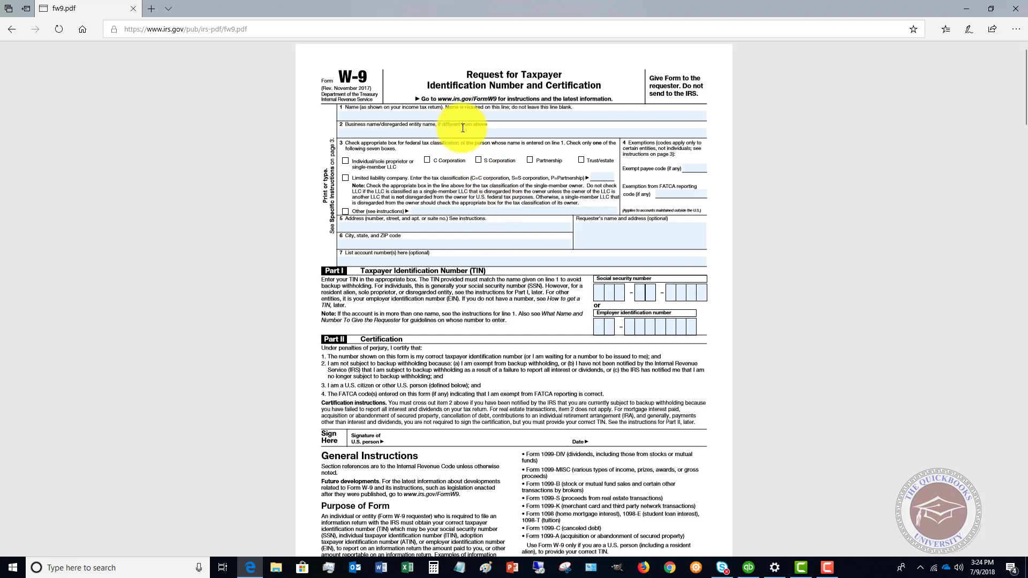
Look at the W-9 Business name line, then return to the vendor's Tax Settings.
{"action": "left_click", "coordinate": [511, 133]}
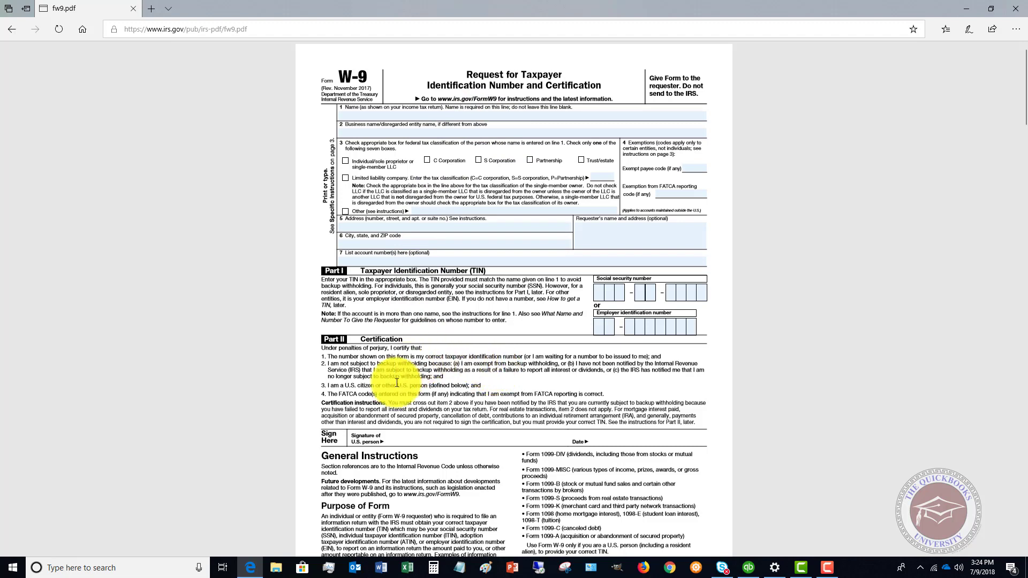
{"action": "left_click", "coordinate": [250, 568]}
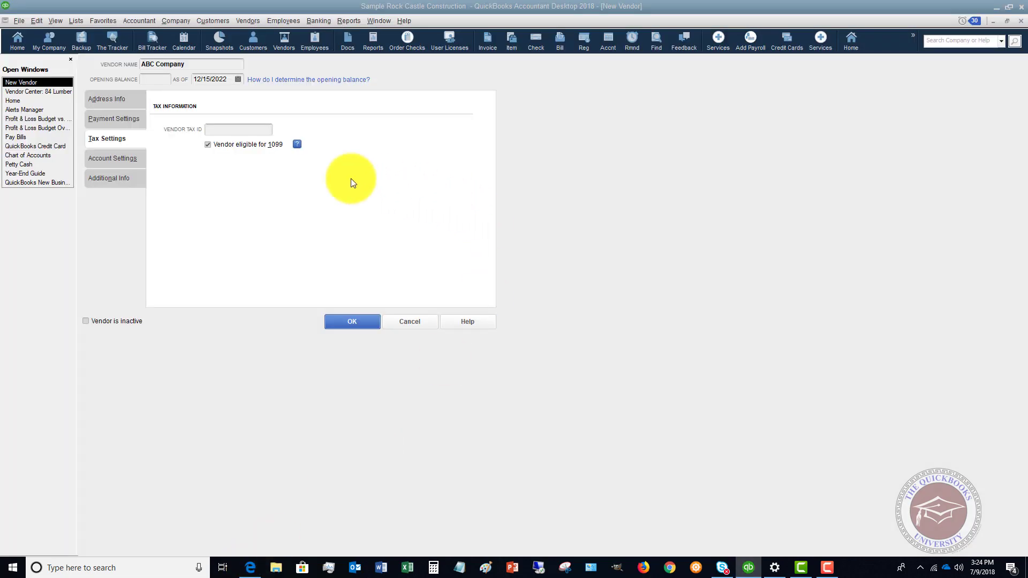
Leave the Vendor Tax ID blank and view the empty expense-account prefill fields.
{"action": "left_click", "coordinate": [237, 126]}
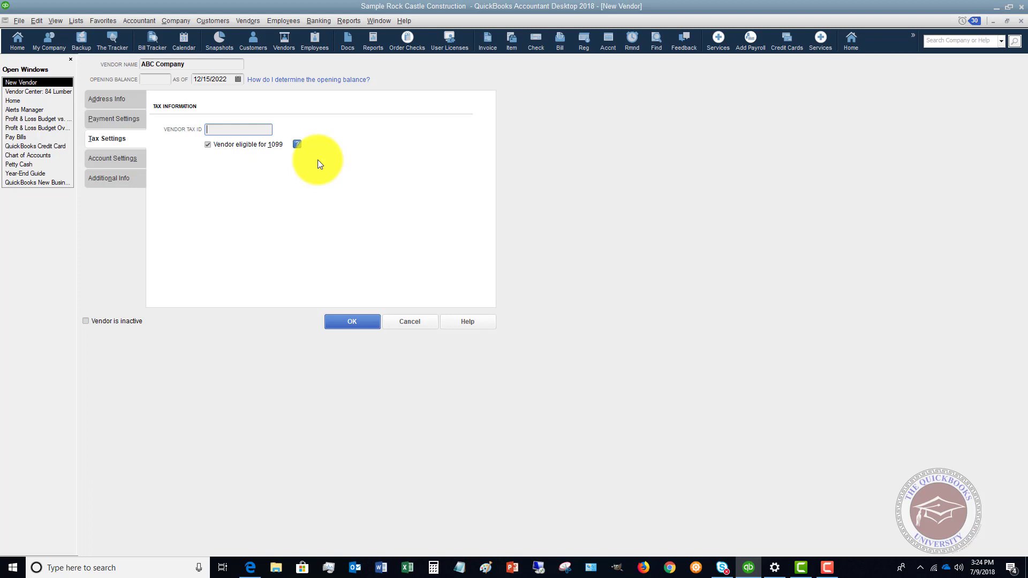
{"action": "left_click", "coordinate": [119, 156]}
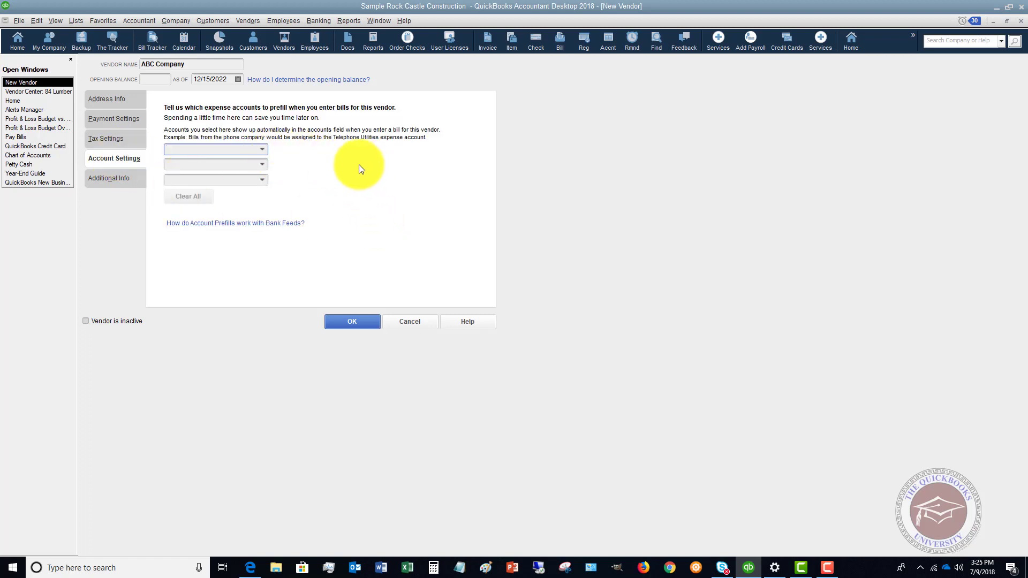
Review the Additional Info and Address Info tabs, ending on Tax Settings.
{"action": "left_click", "coordinate": [126, 181]}
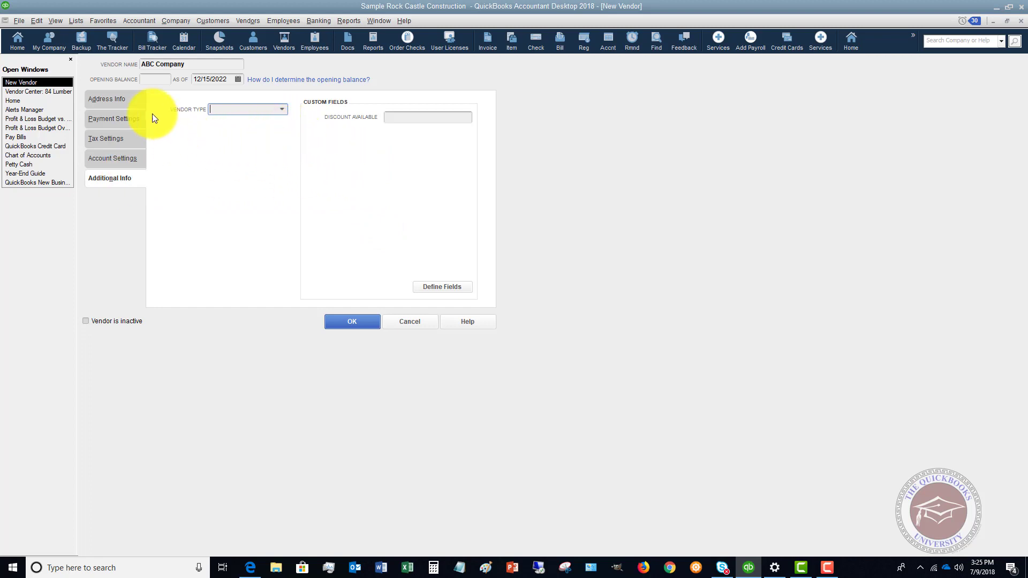
{"action": "left_click", "coordinate": [121, 101]}
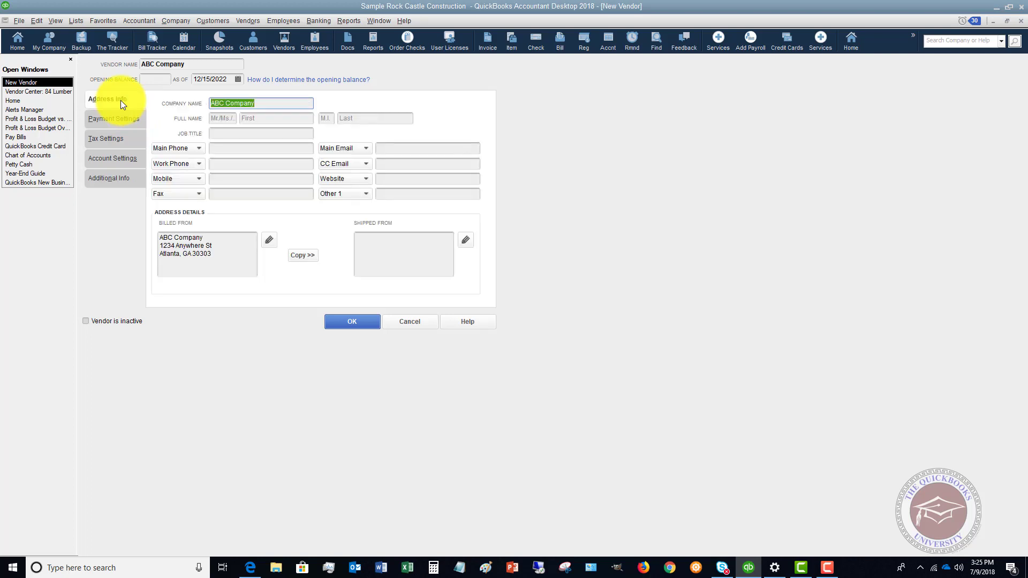
{"action": "left_click", "coordinate": [107, 137]}
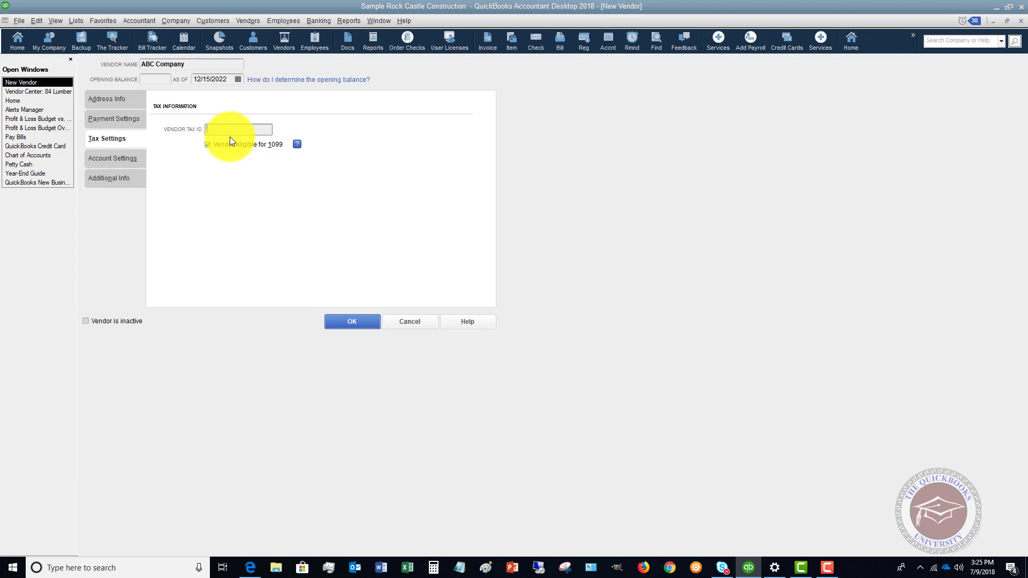